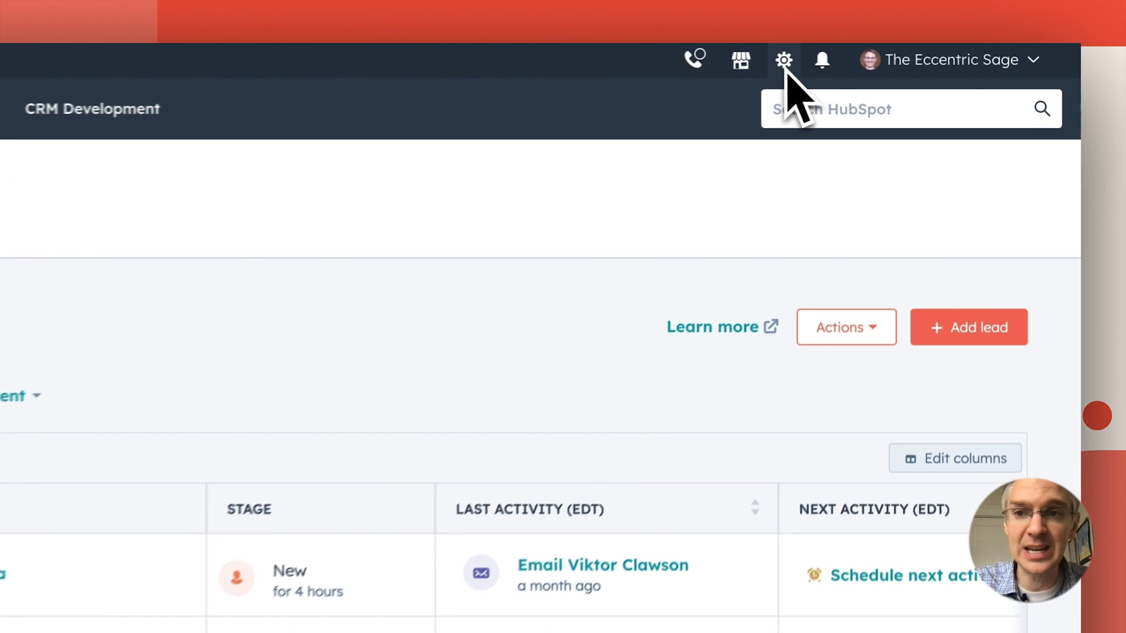
- In Leads settings, try adding Sales Qualified Lead and Lead, then keep only Marketing Qualified Lead
click(784, 59)
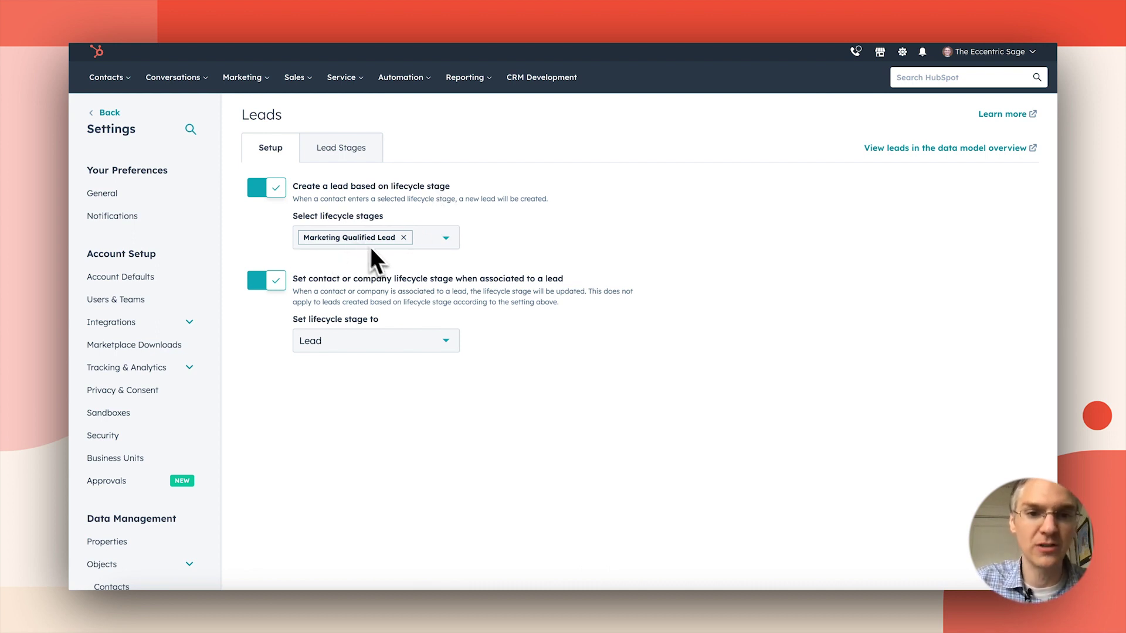
click(446, 238)
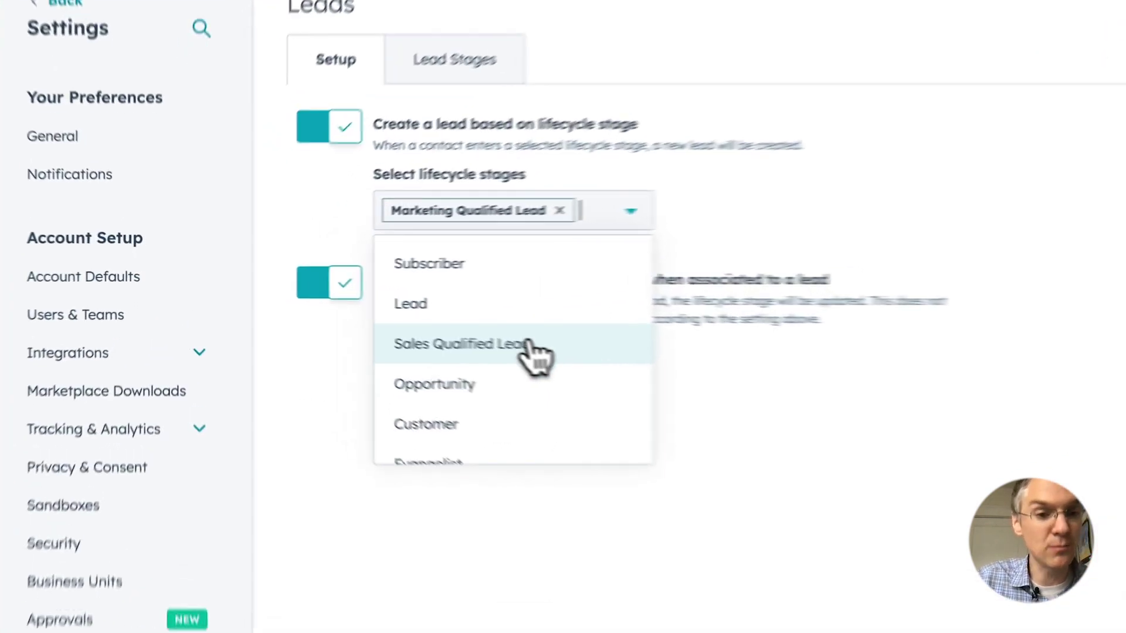
click(376, 317)
click(352, 293)
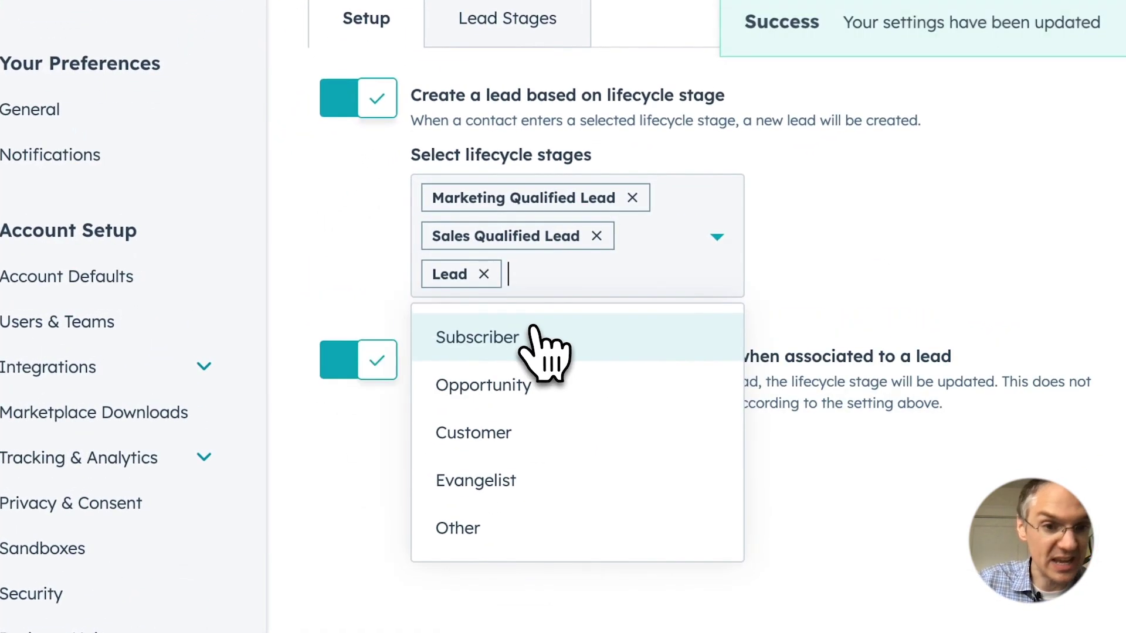
key(BackSpace)
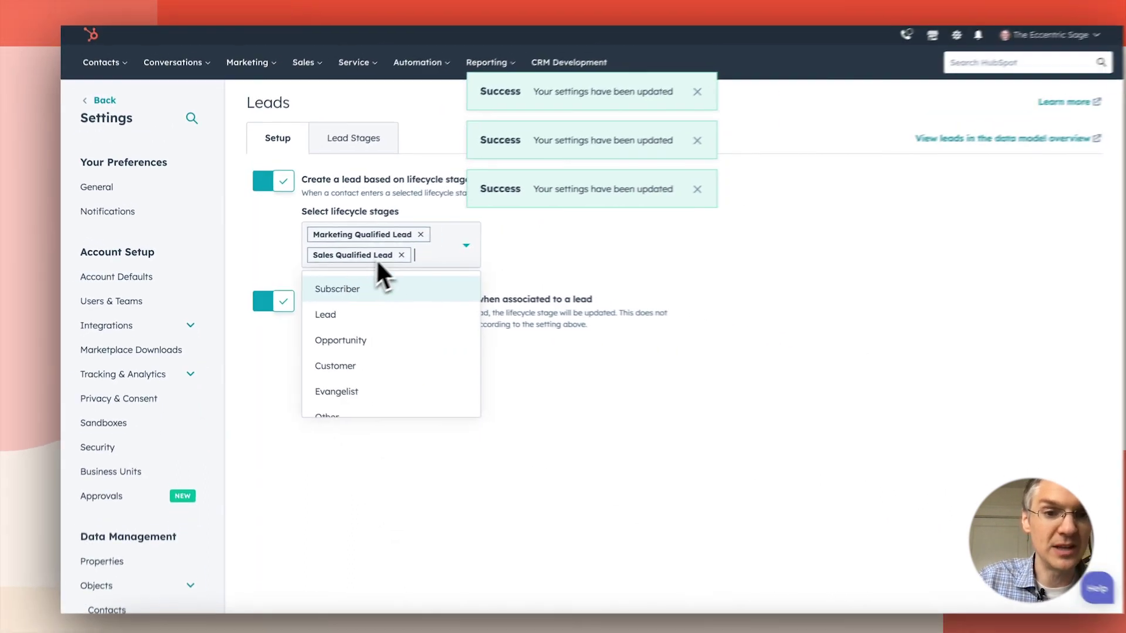
key(BackSpace)
click(747, 312)
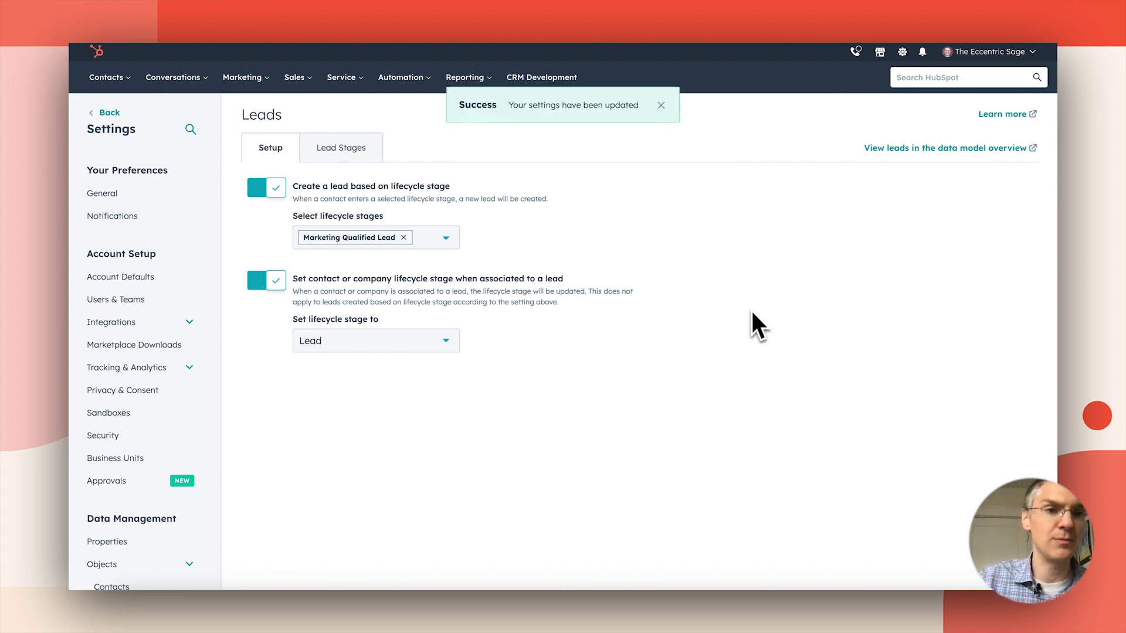
click(310, 82)
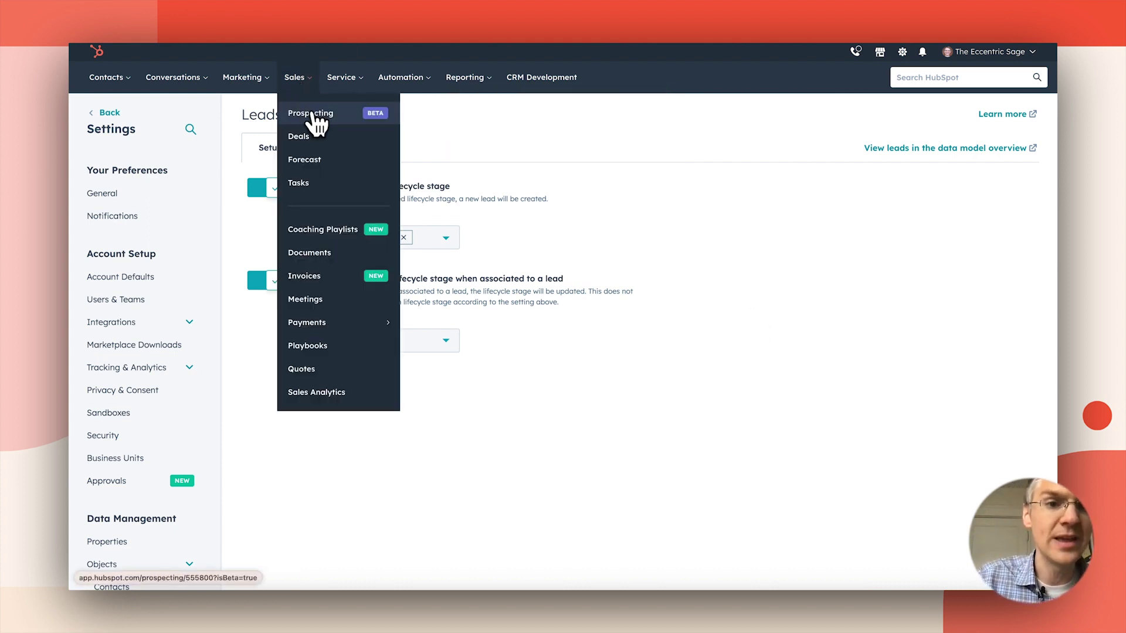
- Show Prospecting's Leads tab and preview the Boston University (Computer Science Department) lead
click(314, 118)
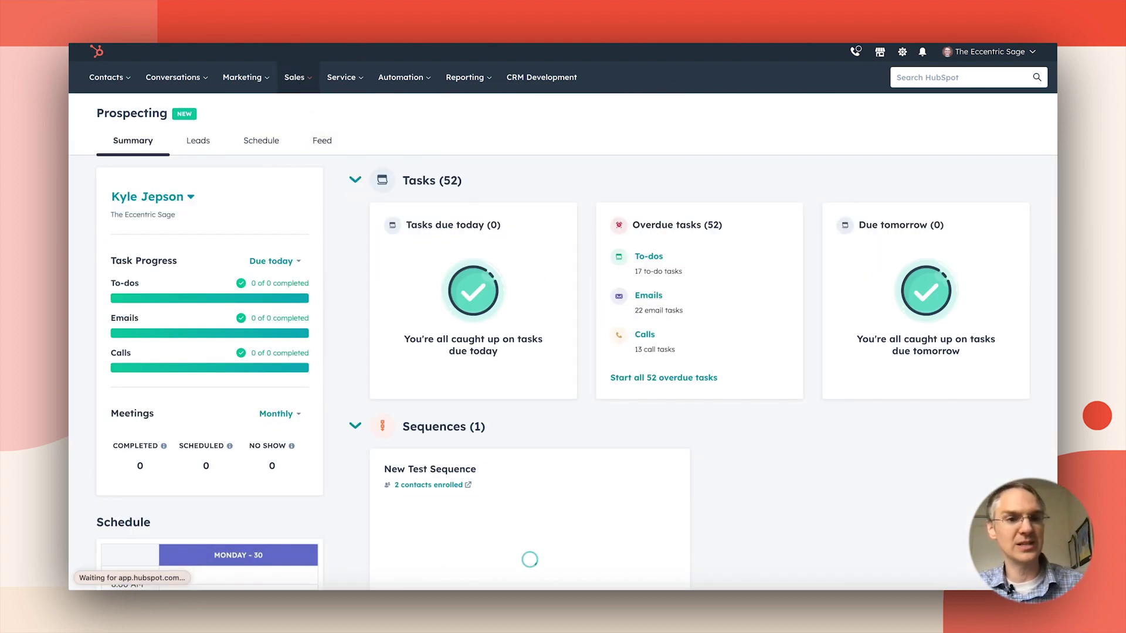
click(226, 154)
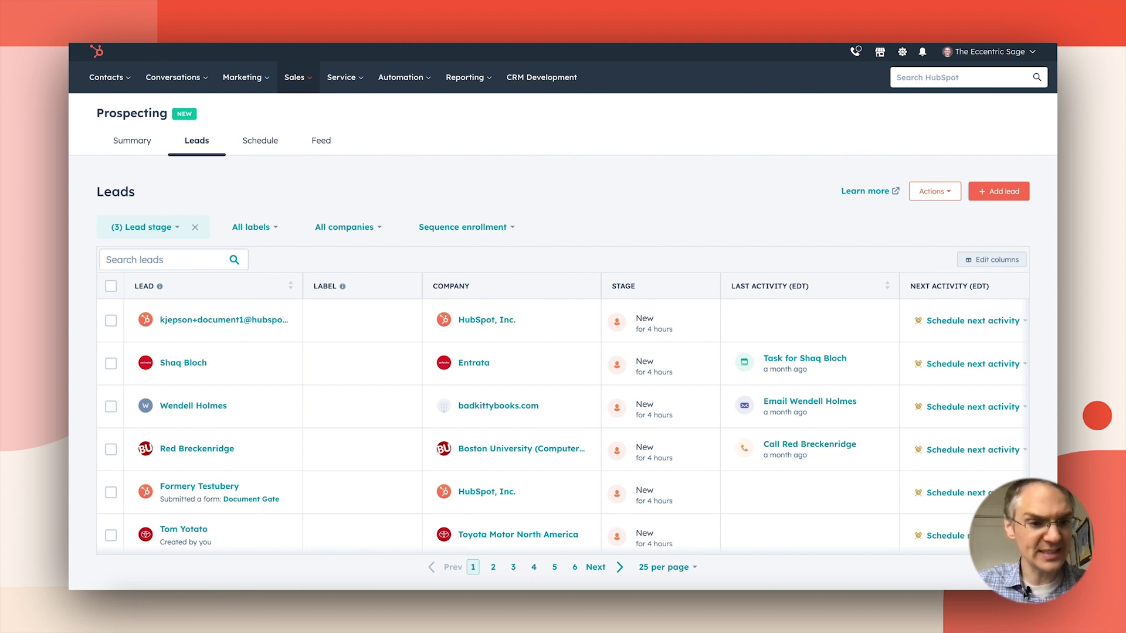
click(204, 452)
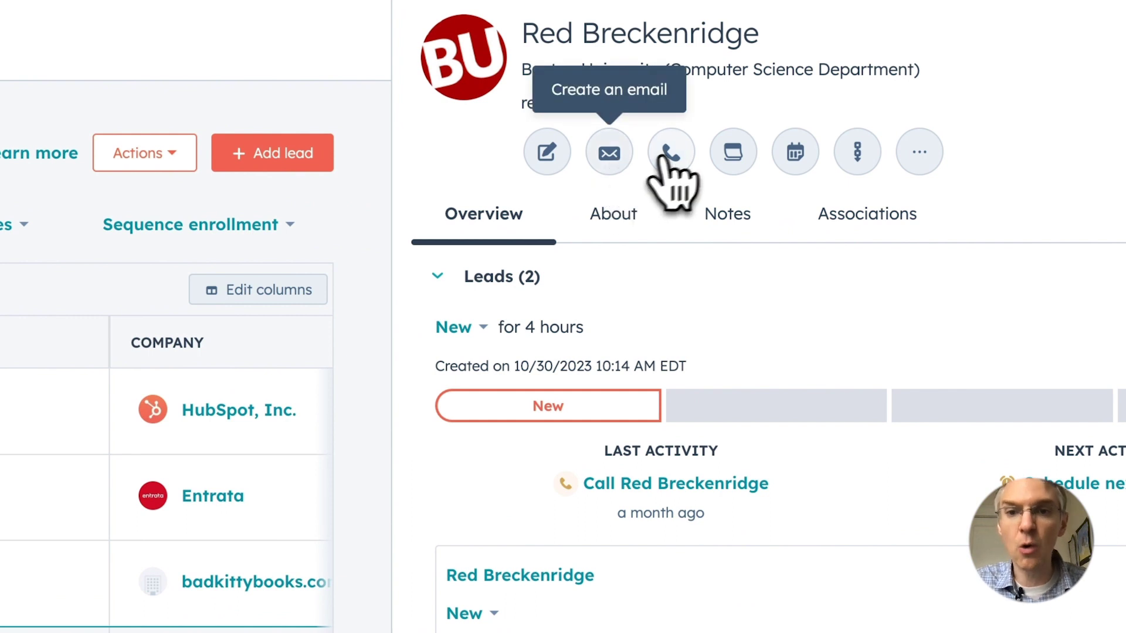
click(467, 332)
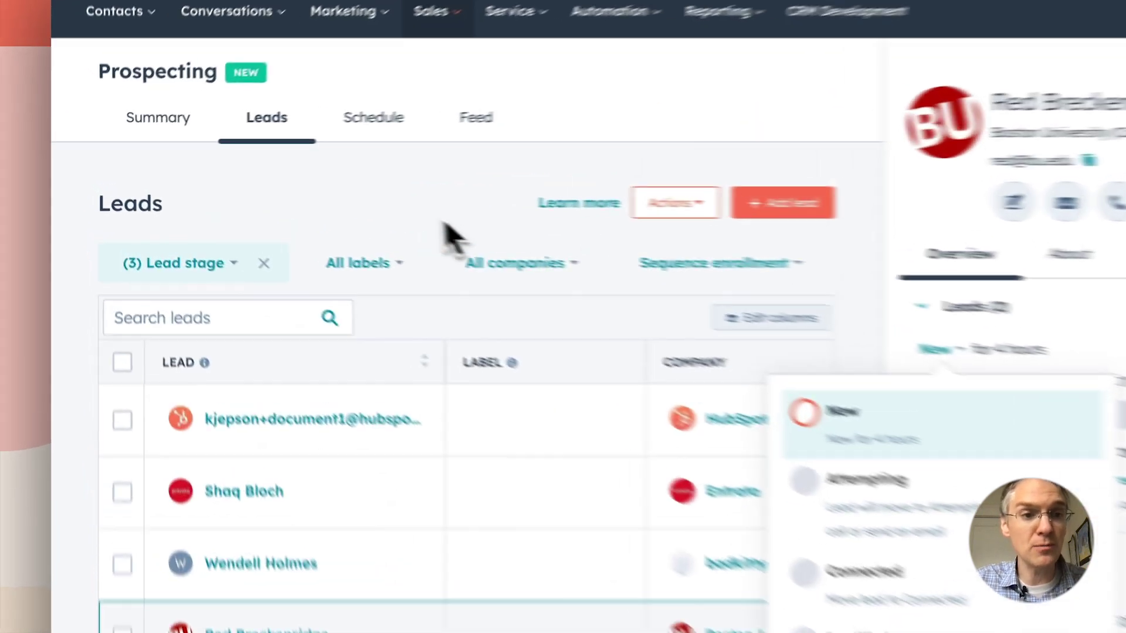
click(293, 205)
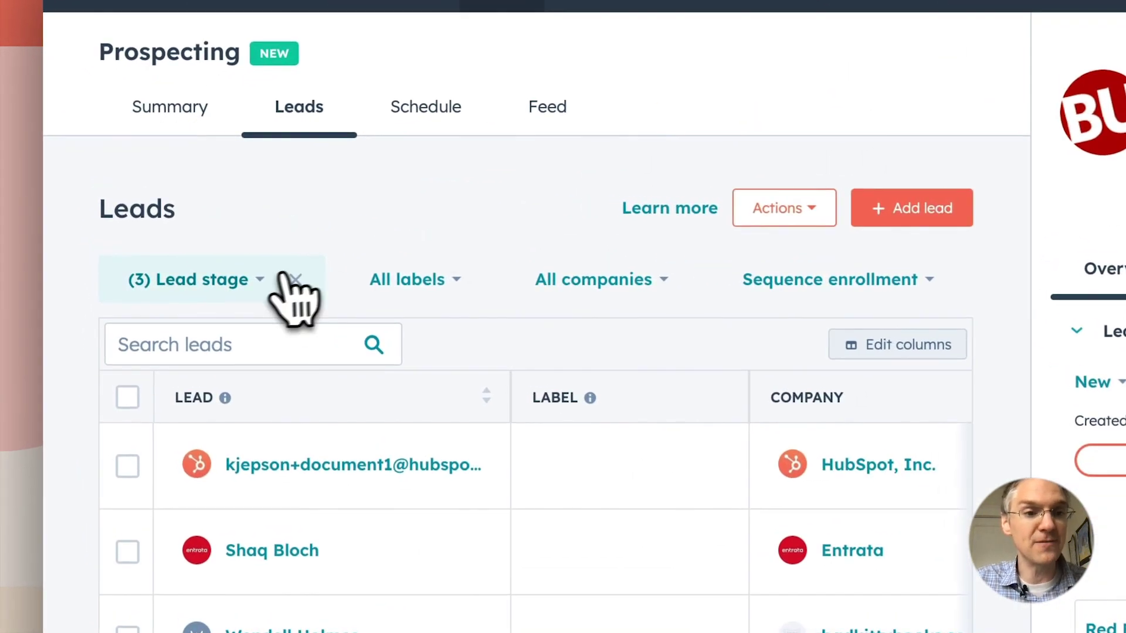
click(281, 276)
click(281, 218)
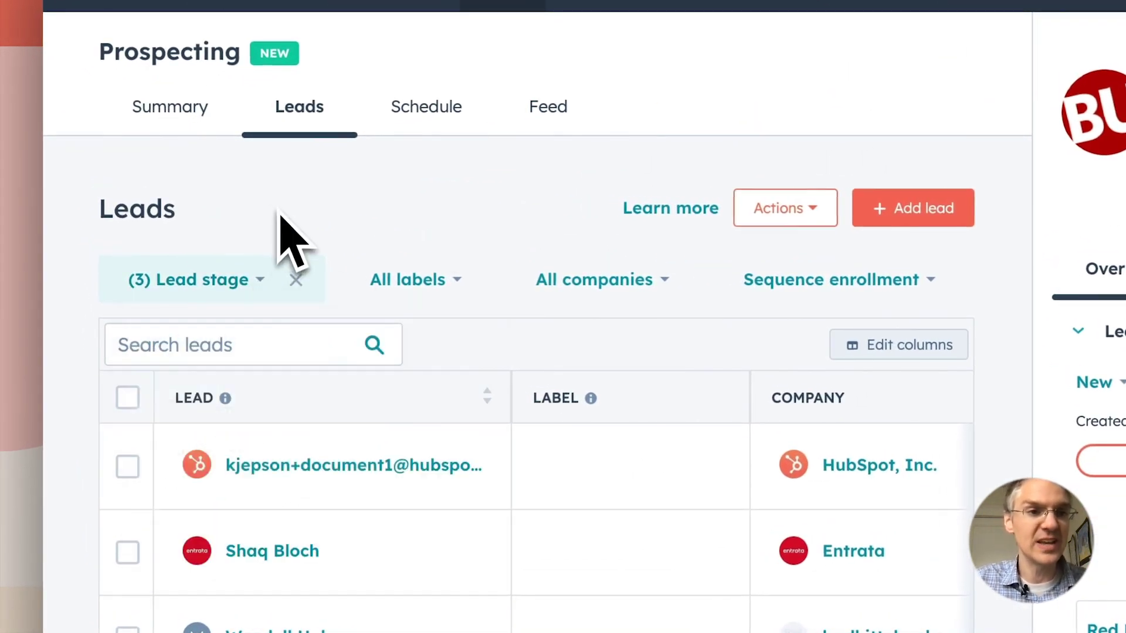
- Return to the Prospecting summary and bring up leads to follow up in the Attempting stage
click(170, 108)
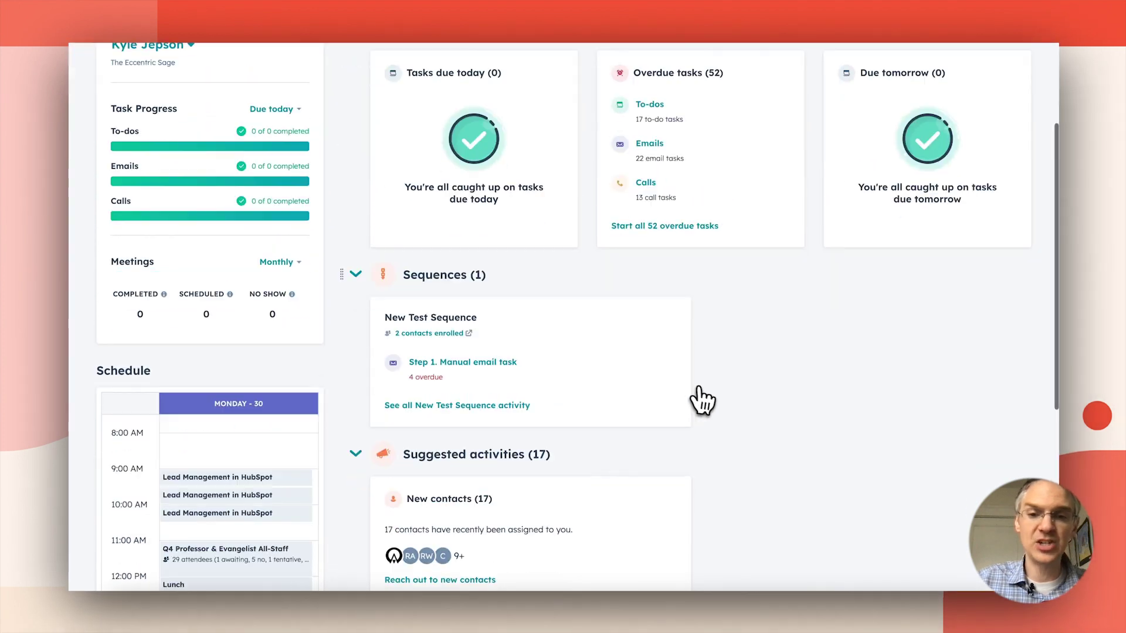
scroll(702, 402, down, 5)
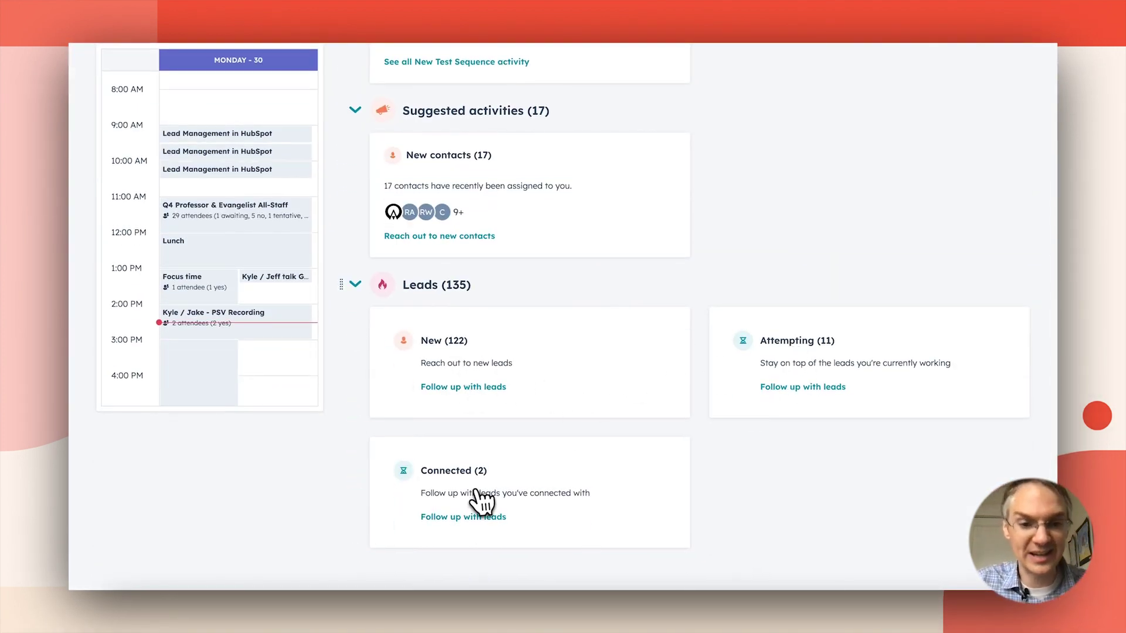
click(801, 388)
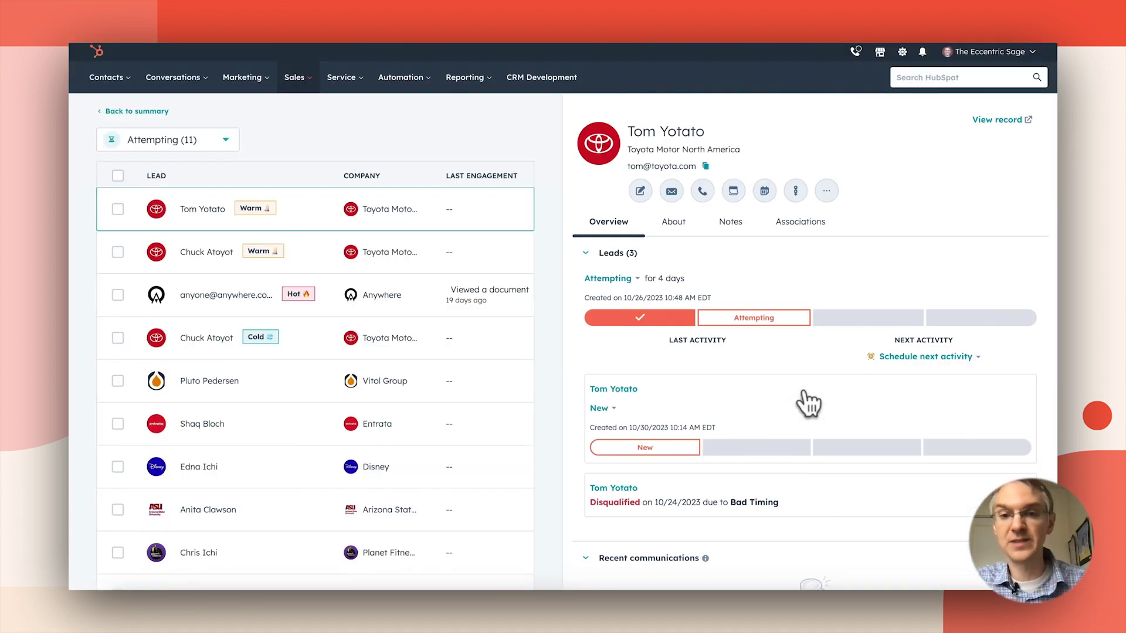
- Move the Toyota lead to Qualified, cancel the new deal, then choose Disqualified instead
click(610, 280)
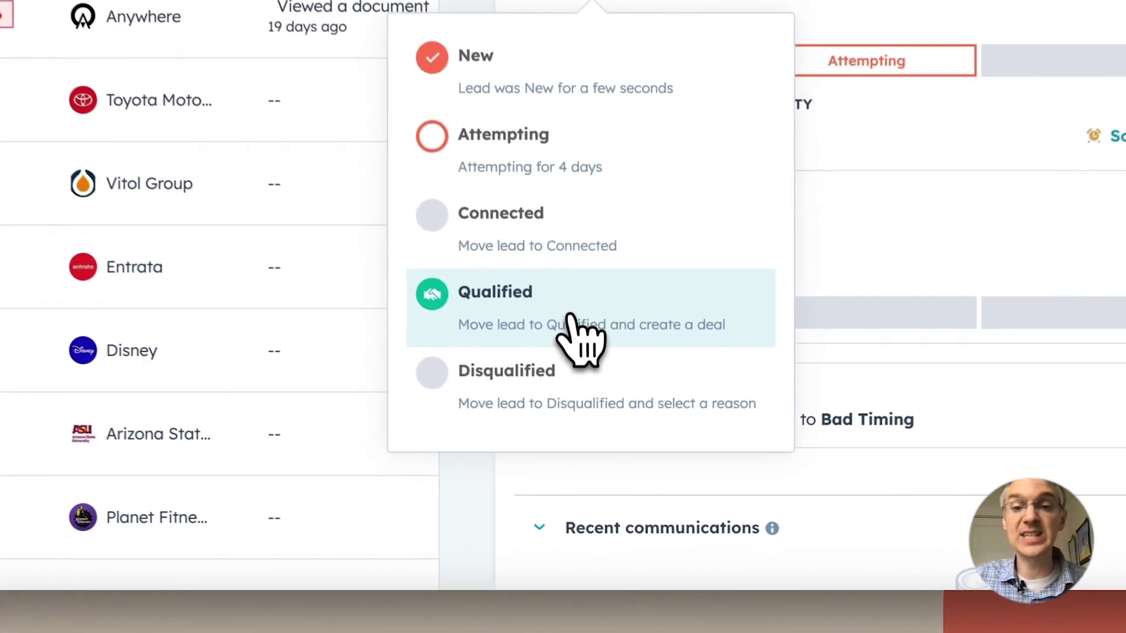
click(570, 320)
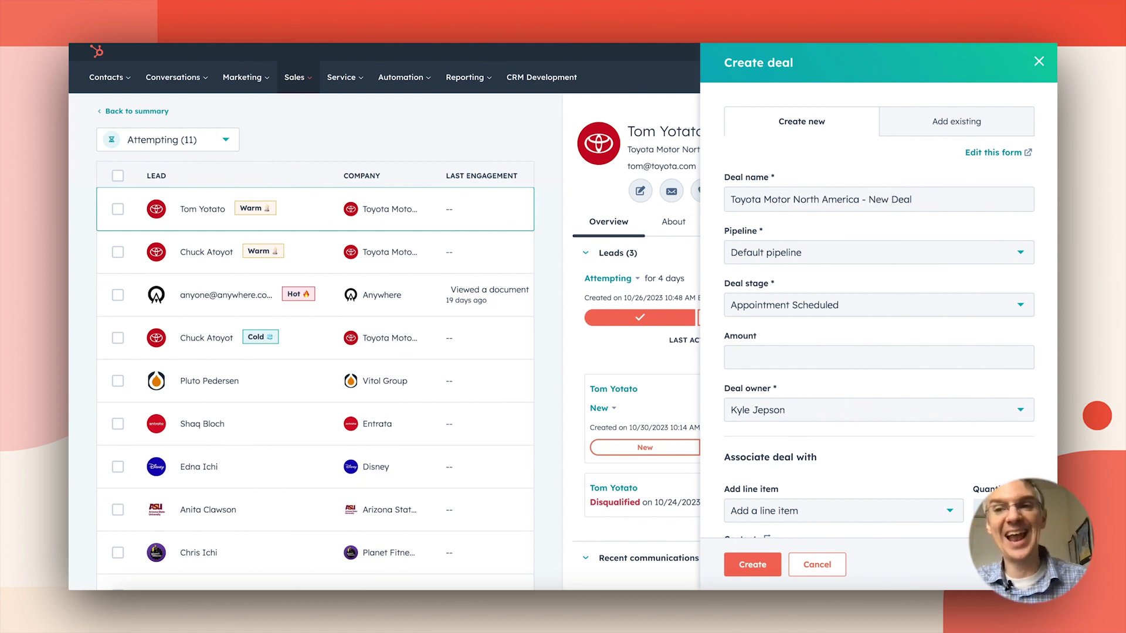
click(1038, 61)
click(613, 286)
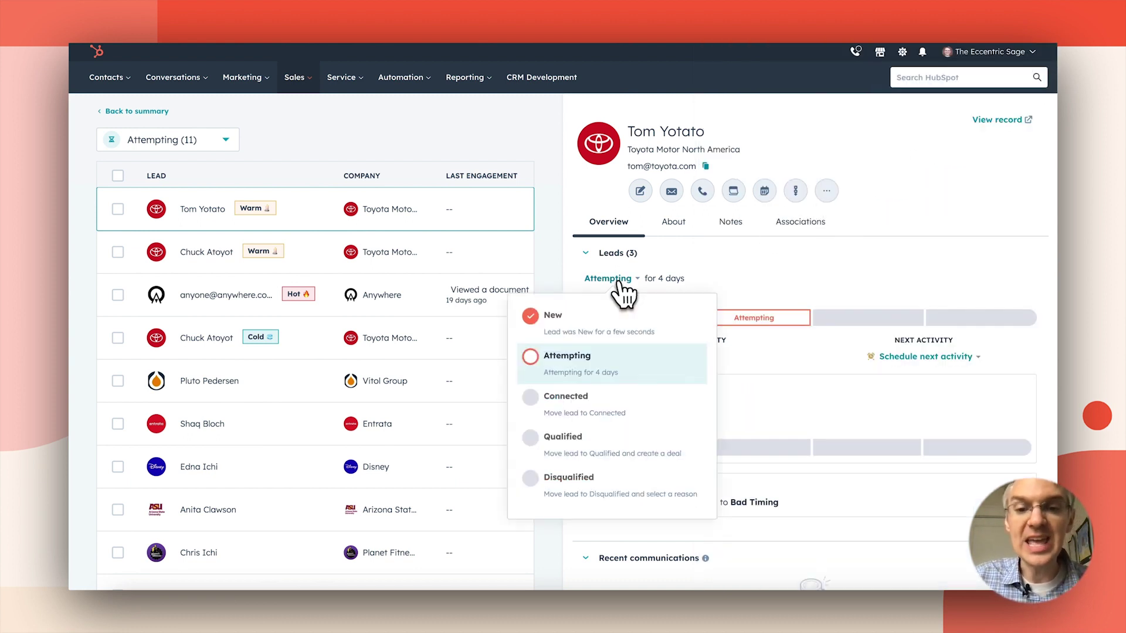
click(568, 490)
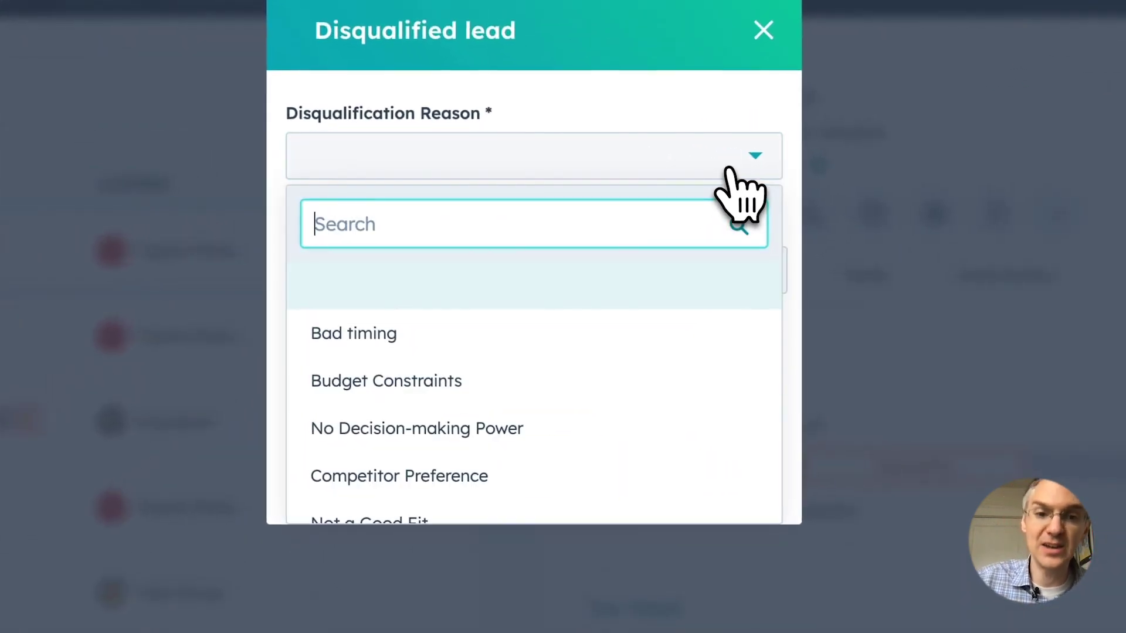
- Disqualify the Toyota lead for Bad timing, with a 3-month follow-up and a busy-season note
scroll(637, 440, down, 3)
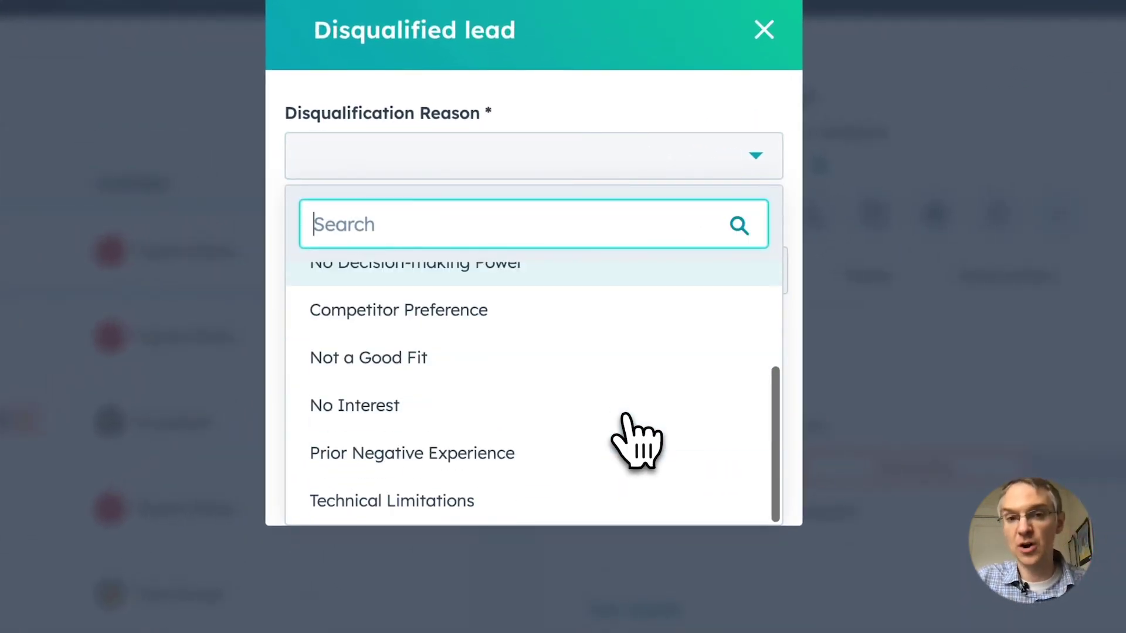
scroll(636, 442, up, 3)
click(446, 340)
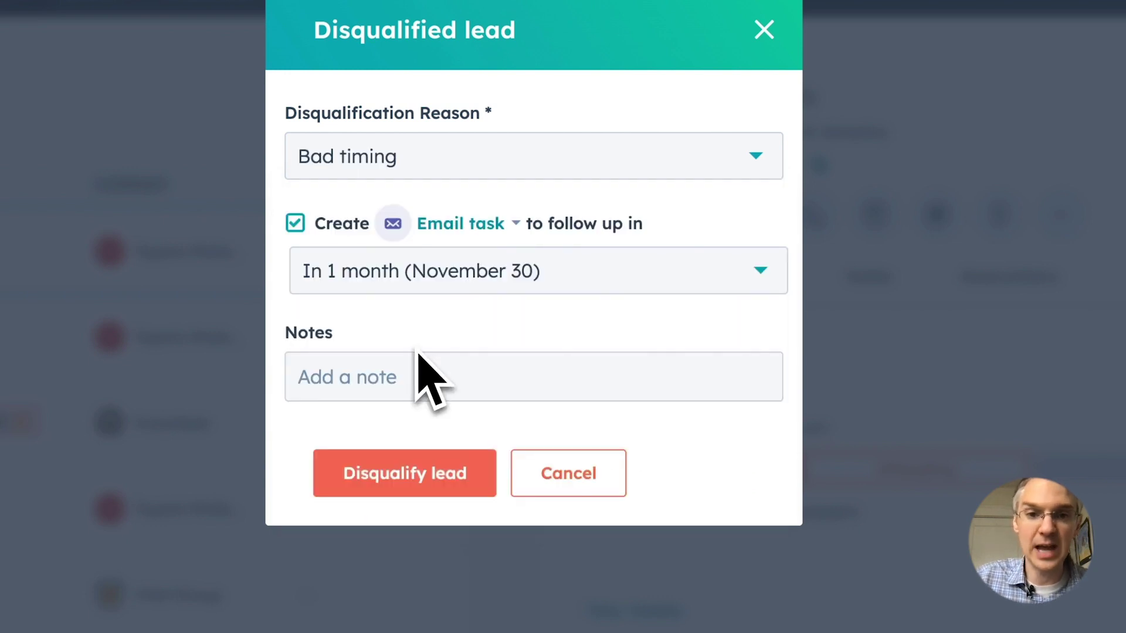
click(587, 274)
click(452, 477)
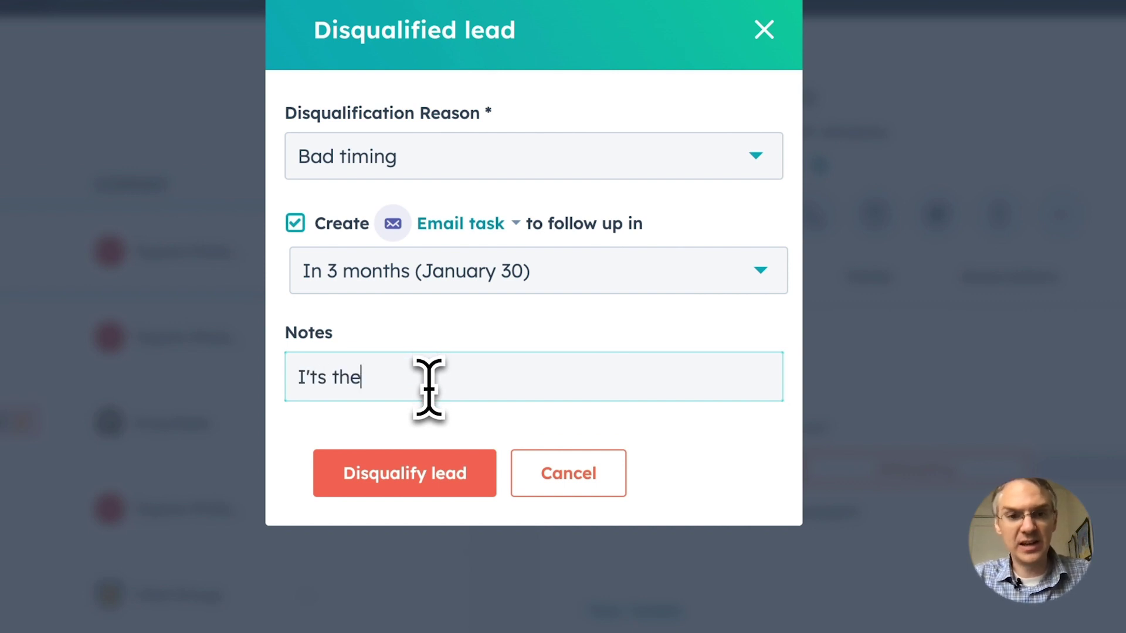
key(BackSpace)
key(BackSpace)
key(BackSpace)
key(BackSpace)
key(BackSpace)
key(BackSpace)
key(BackSpace)
text(t's th)
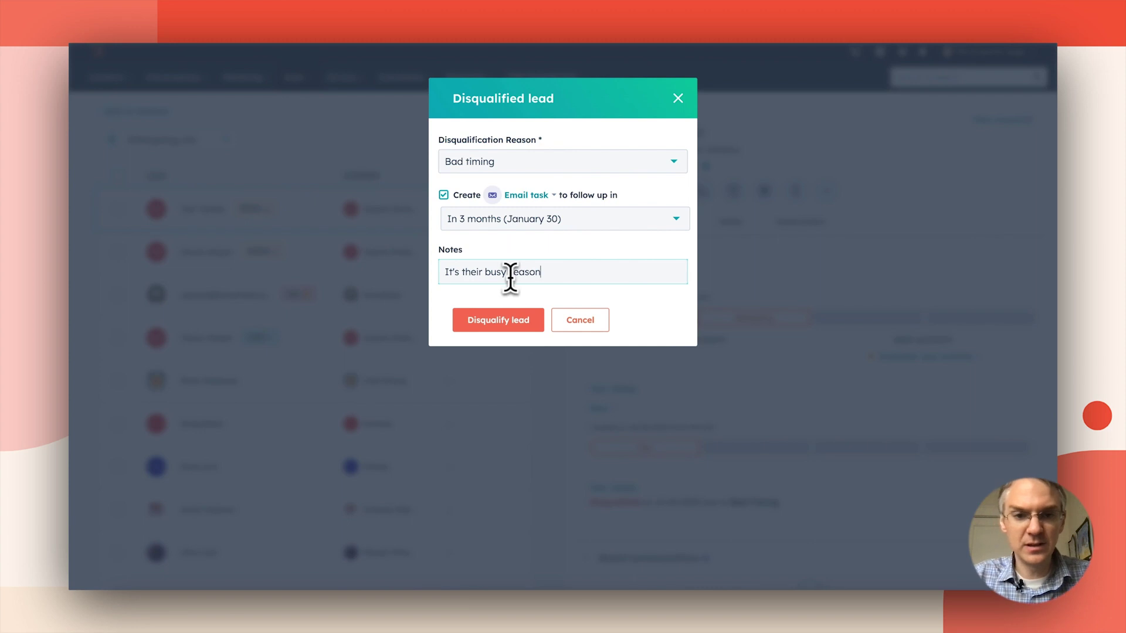
click(491, 330)
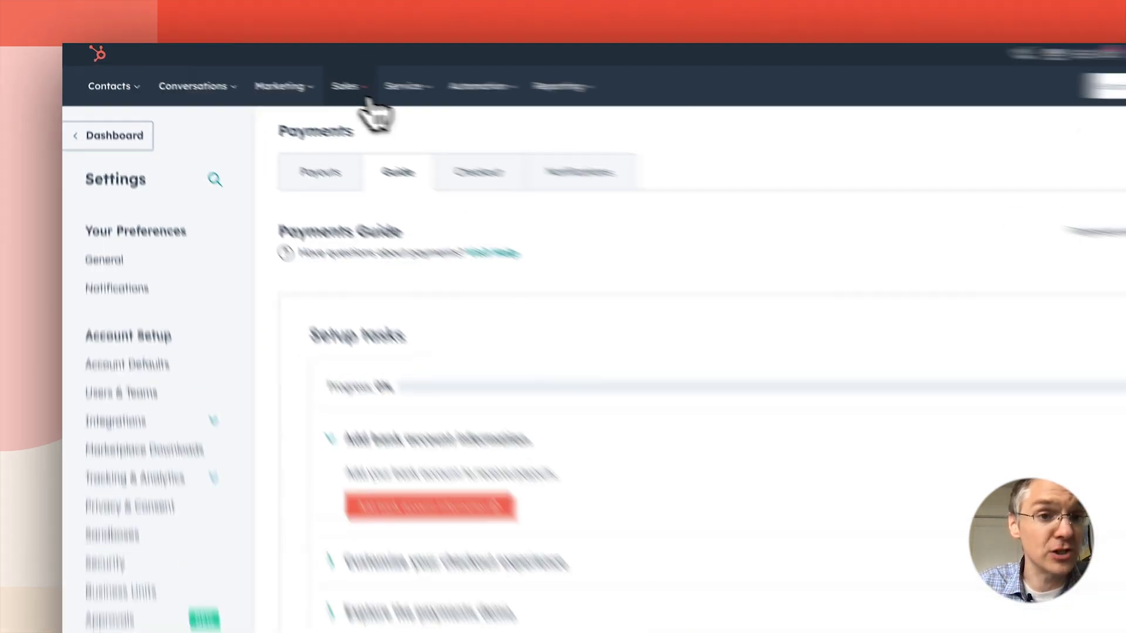
- Briefly show the Sales menu, dismiss it, and scroll down the Payments setup guide
mouse_move(365, 94)
mouse_move(399, 394)
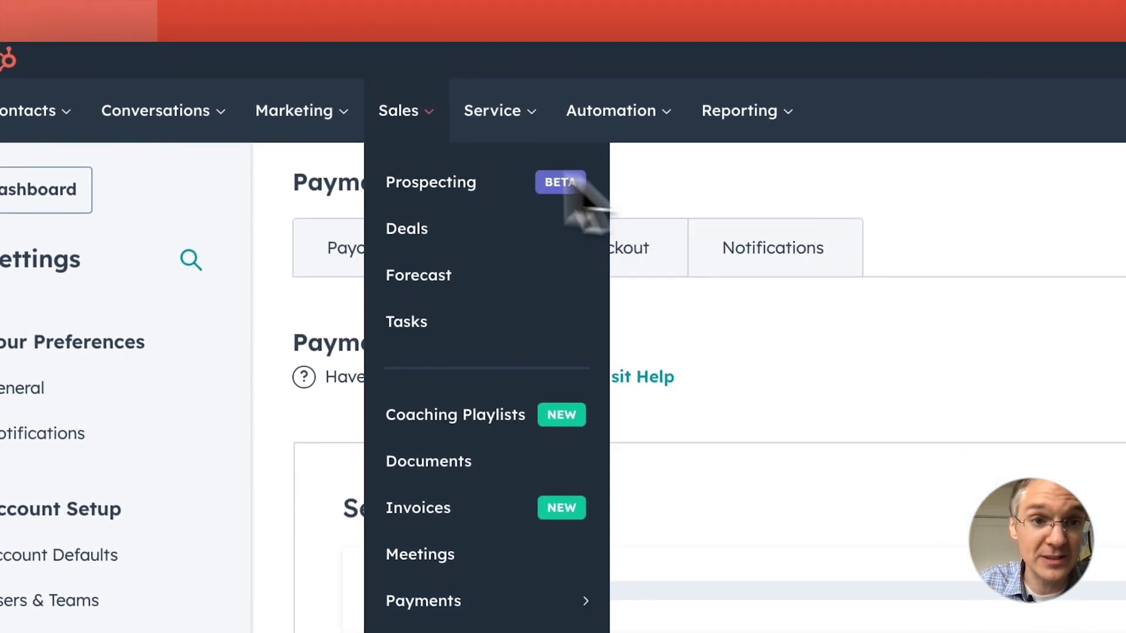
click(395, 29)
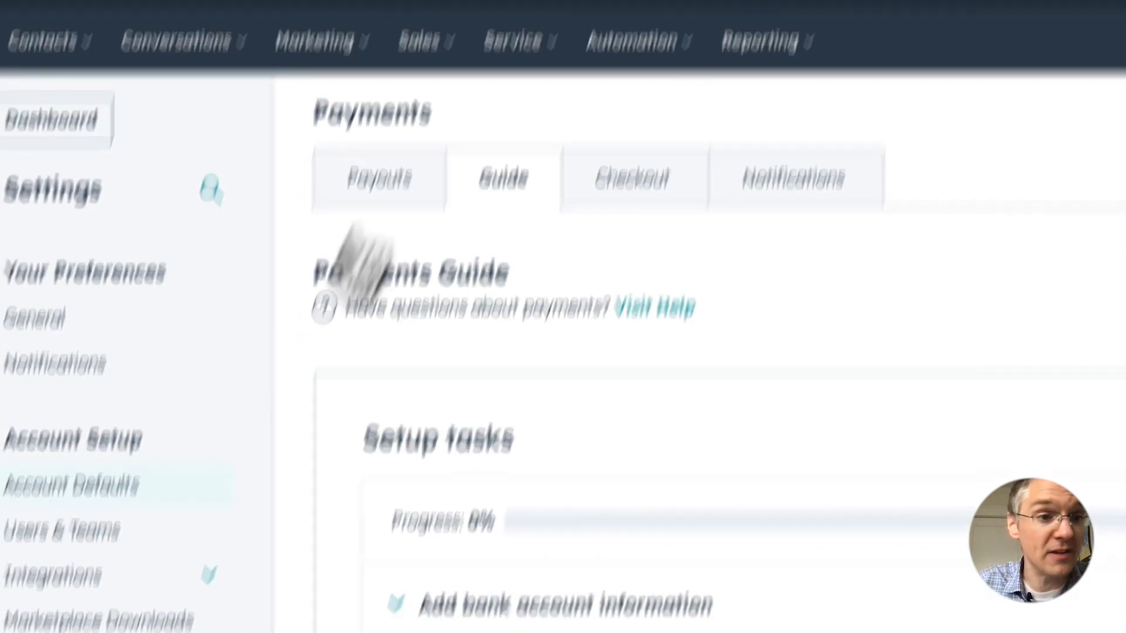
scroll(187, 616, down, 5)
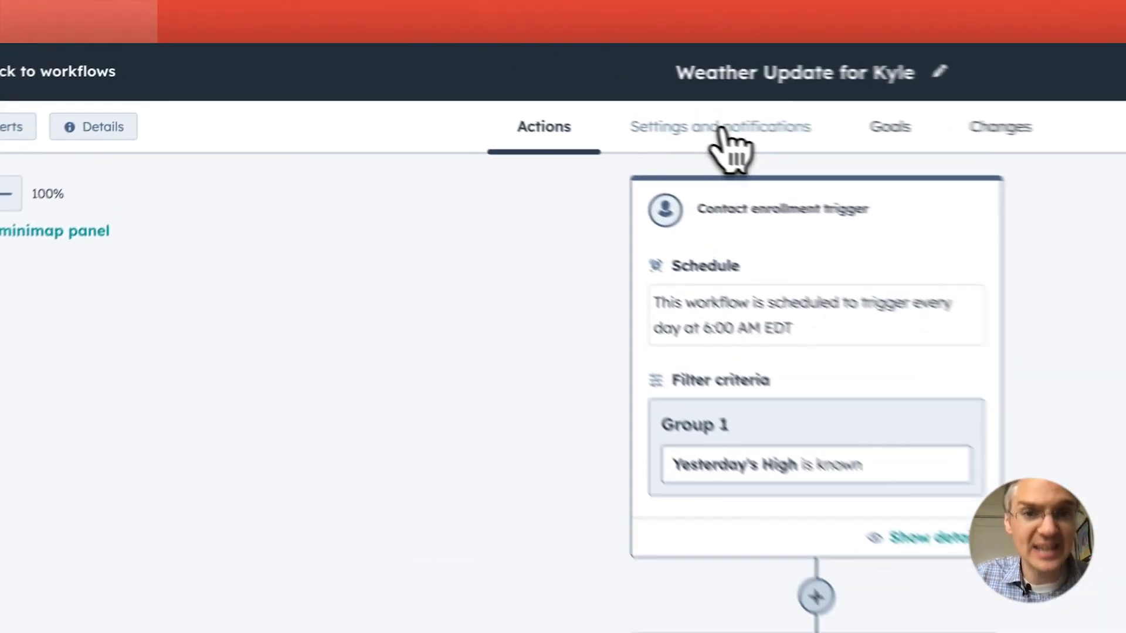
- In the weather workflow's notifications, pick a user and switch on 'When this workflow needs review'
click(509, 93)
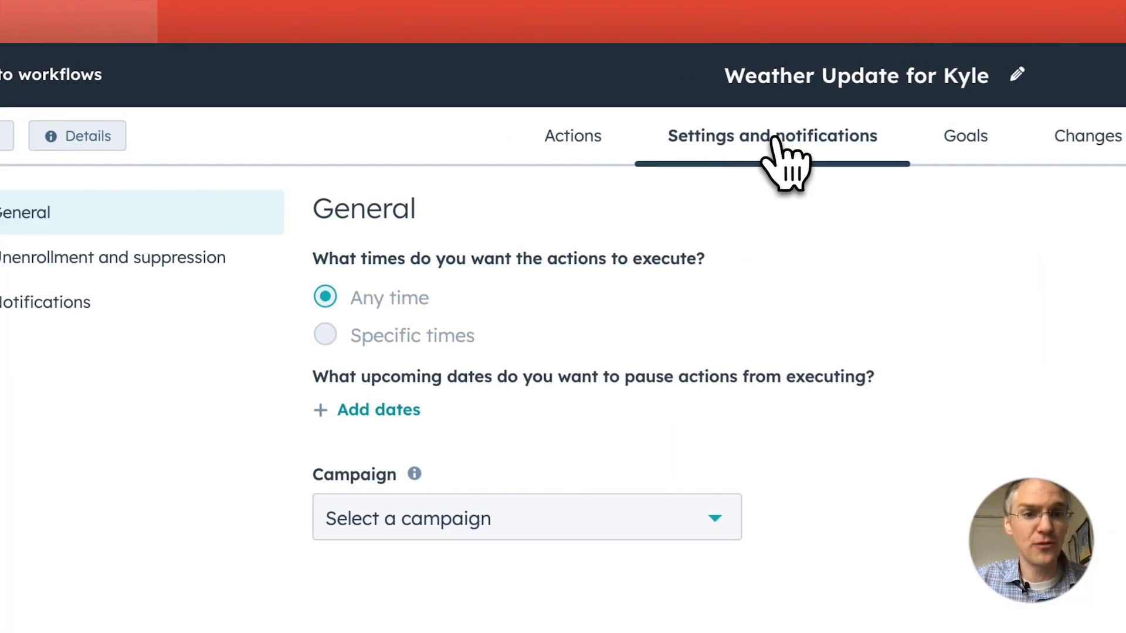
click(147, 296)
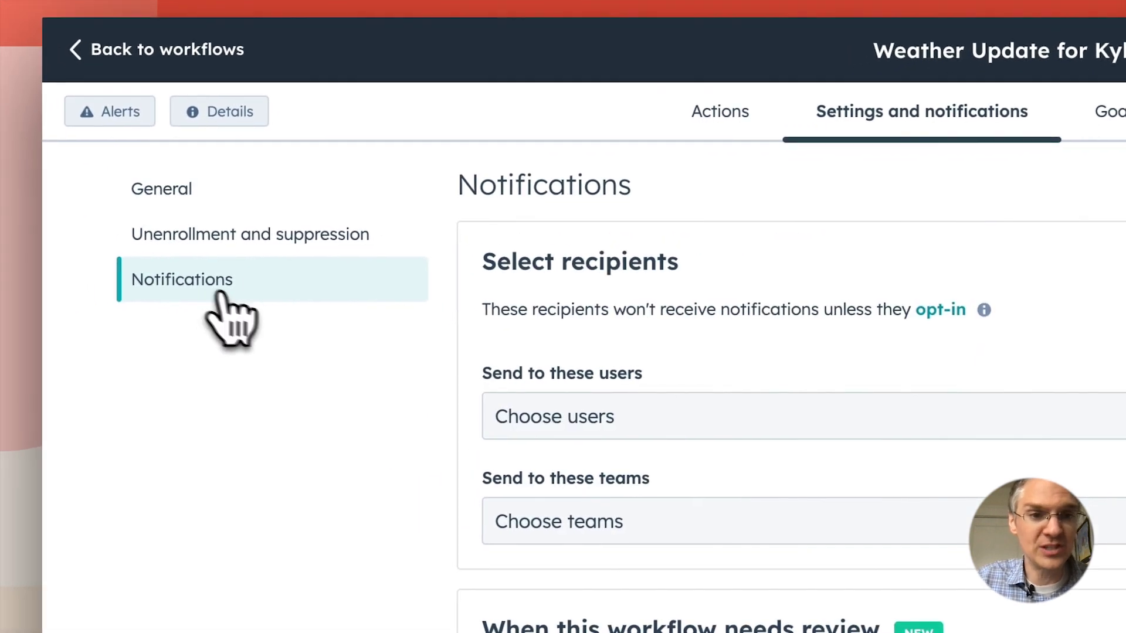
click(680, 331)
scroll(796, 424, down, 3)
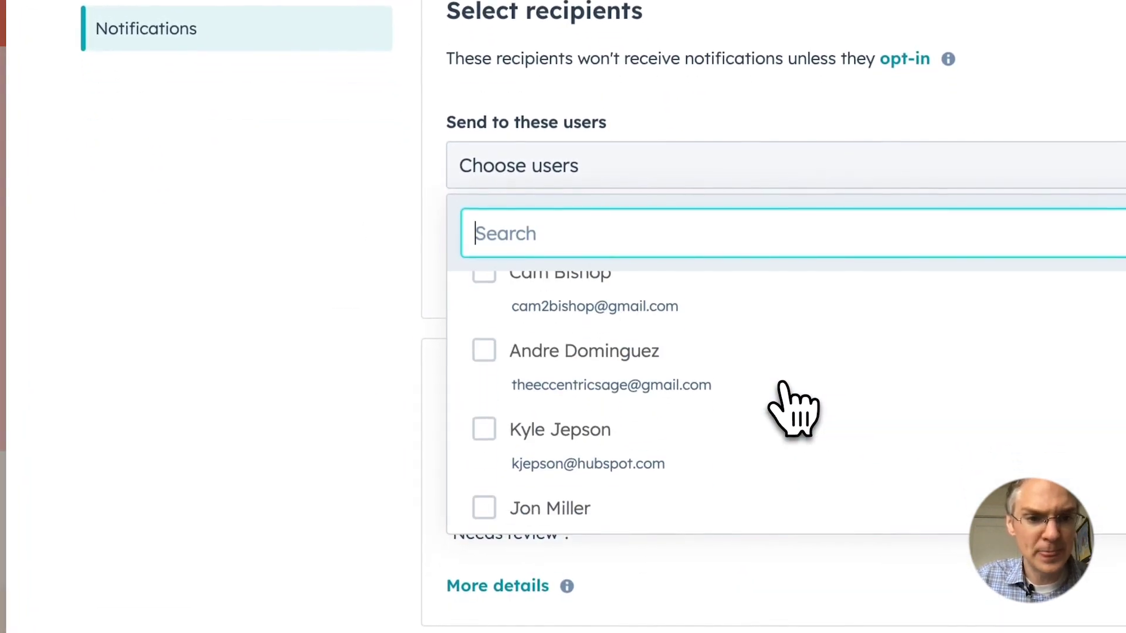
click(302, 394)
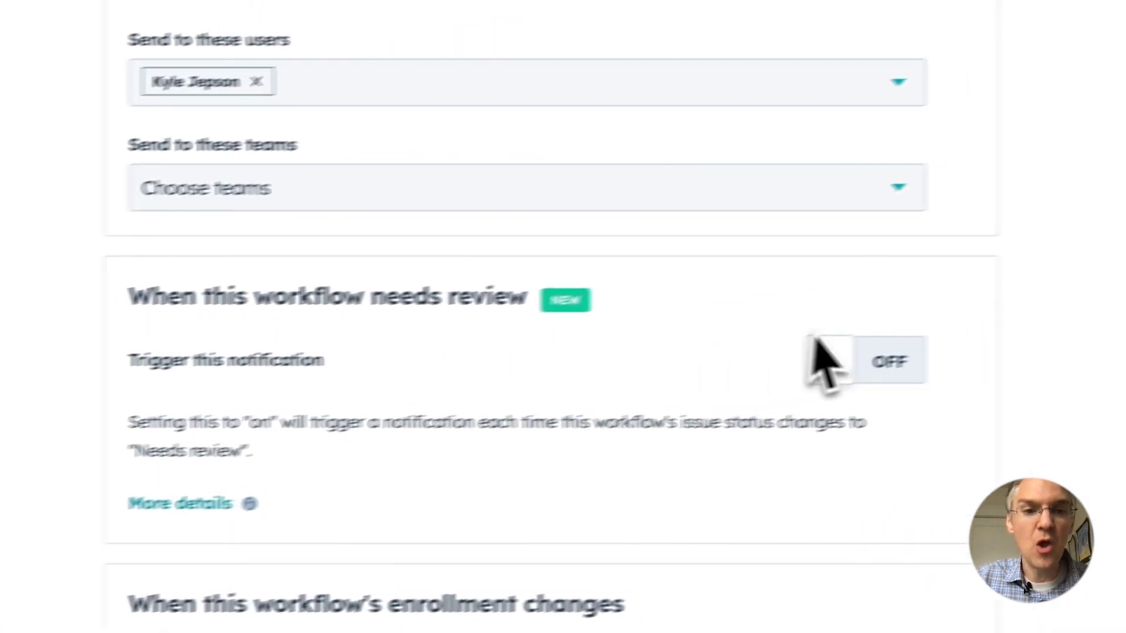
click(941, 372)
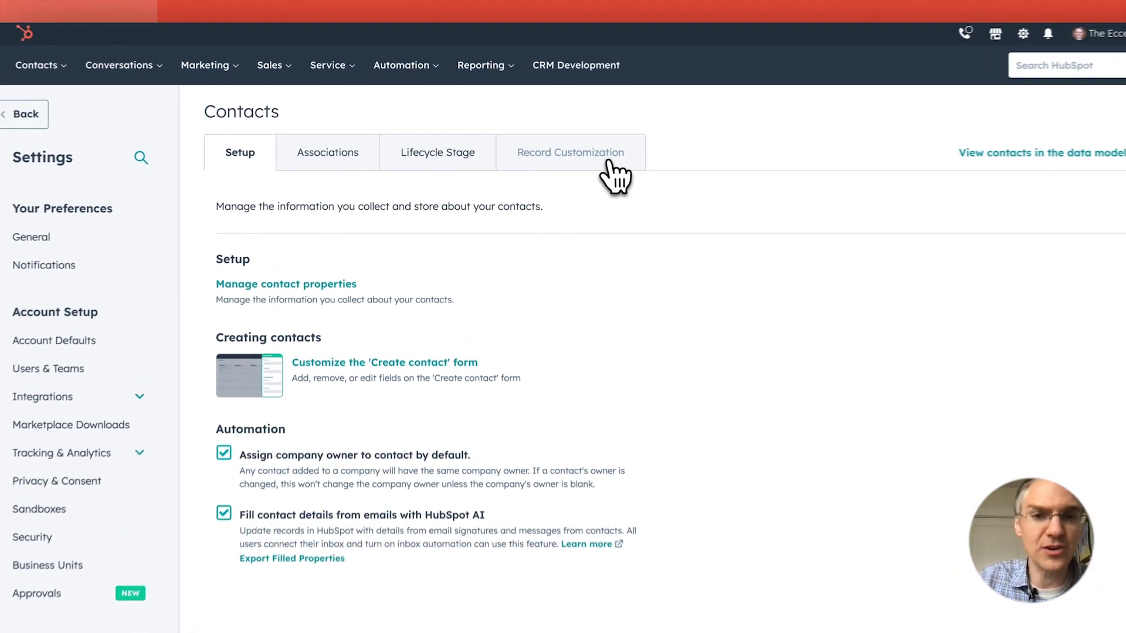
- Under Record Customization, choose 'Customize the middle column' for contact records
click(537, 148)
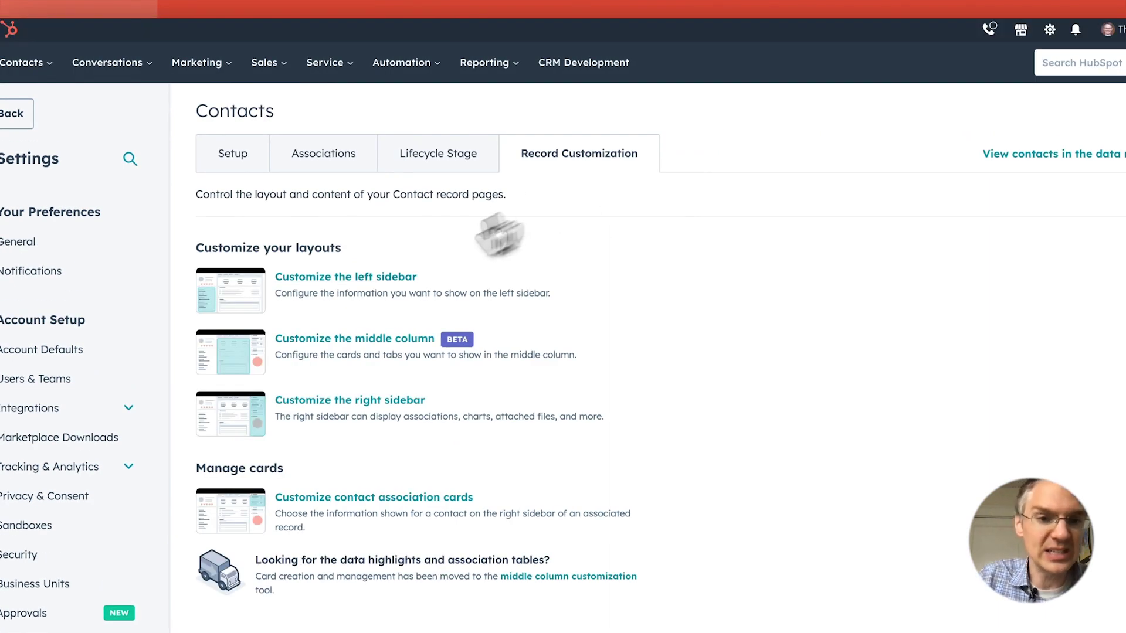
click(350, 342)
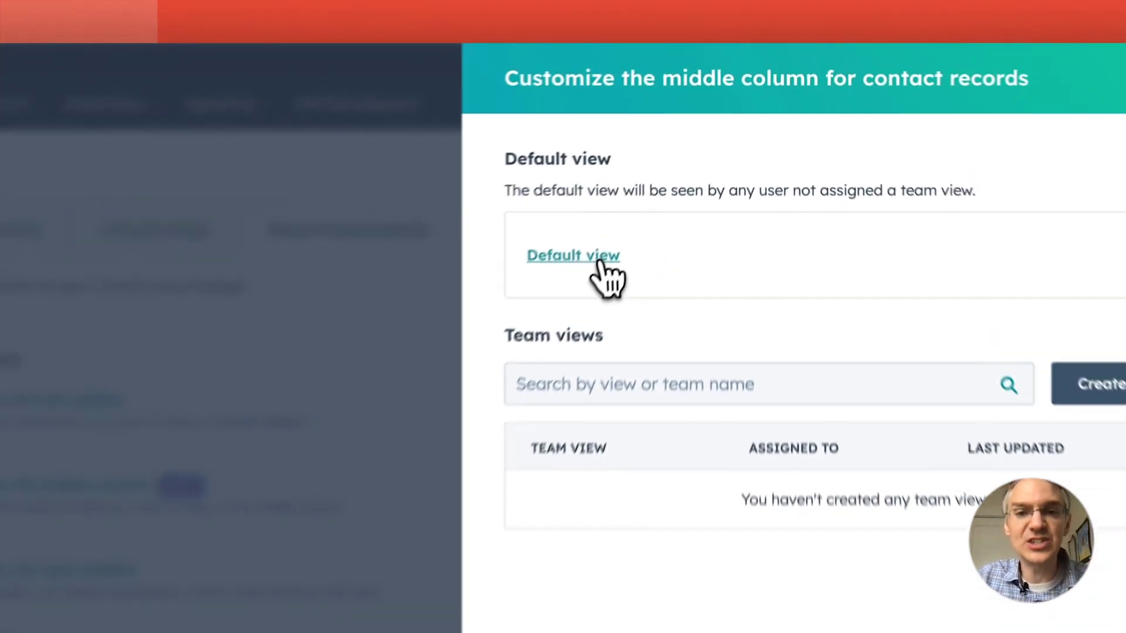
- Add a tab named 'October PSV Tab!' to the default contact record view
click(677, 164)
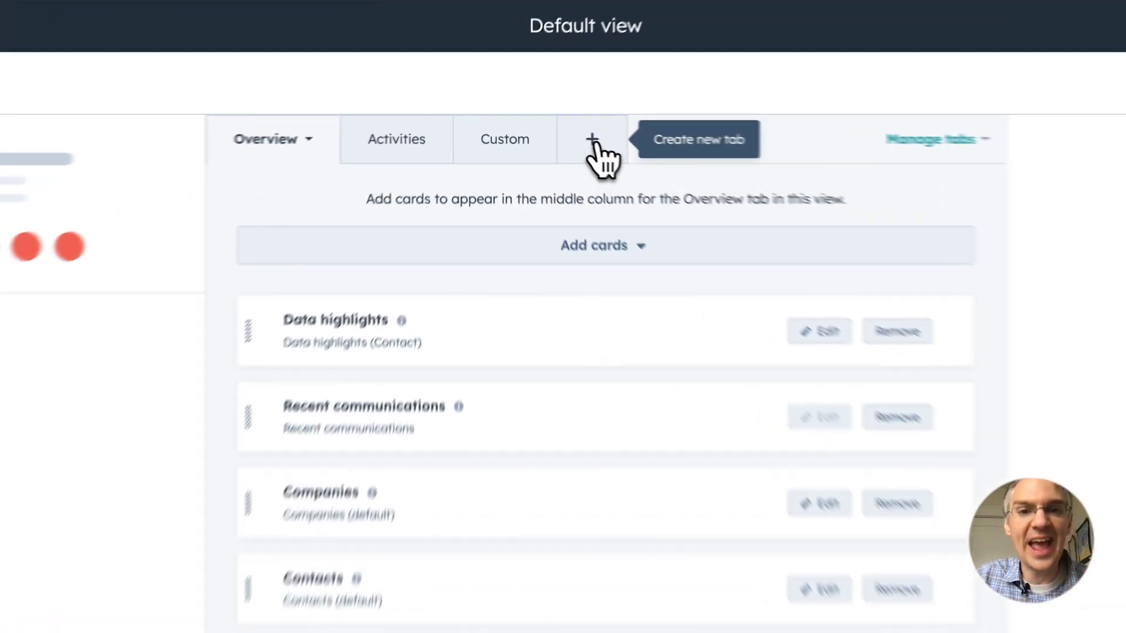
click(555, 129)
click(561, 228)
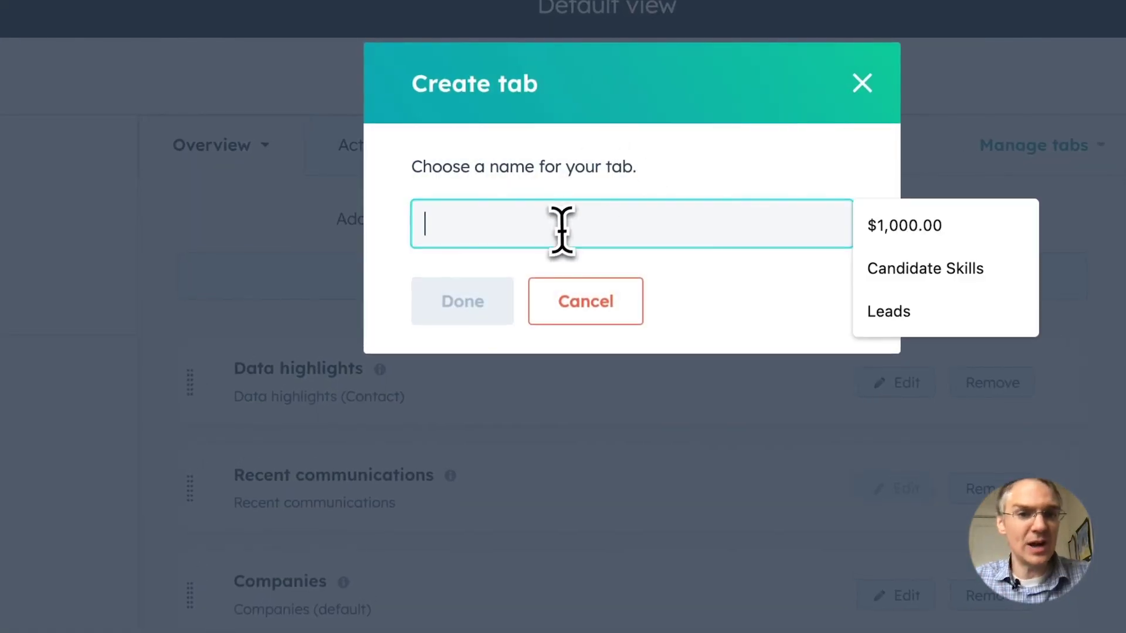
text(October PSV Tab!)
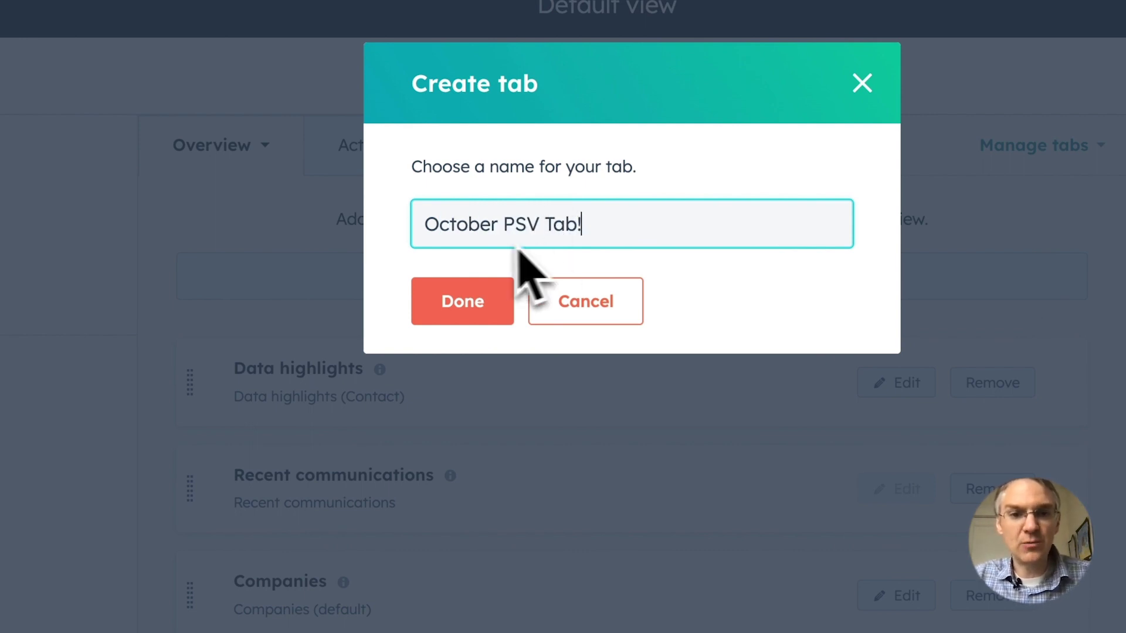
click(492, 308)
- From the new tab's Add cards list, choose Create card
click(557, 284)
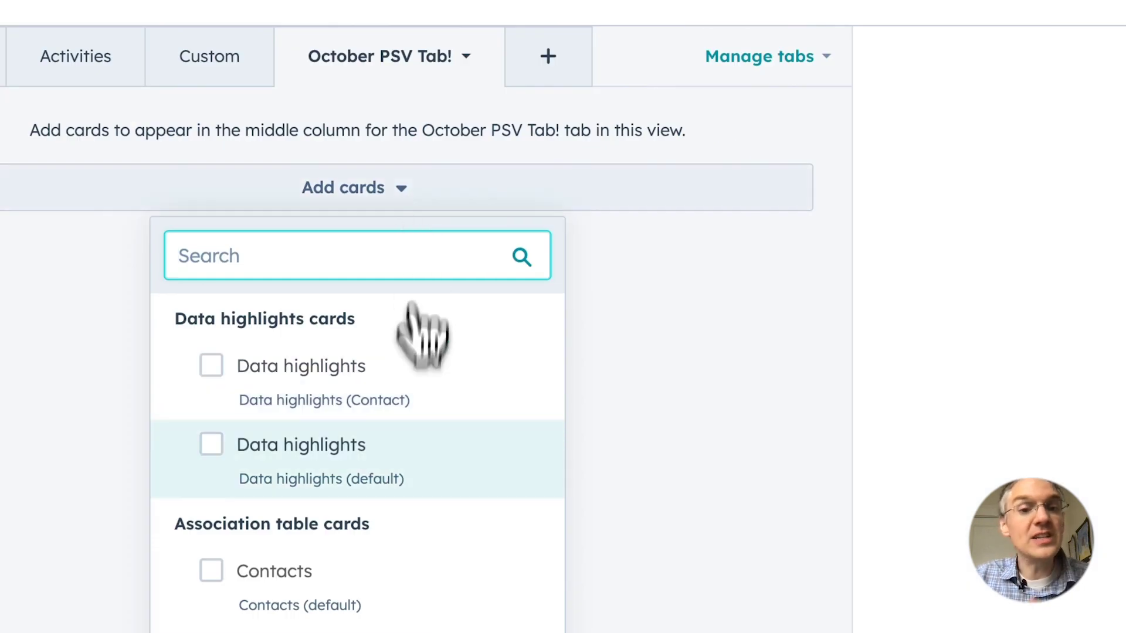
scroll(680, 422, down, 8)
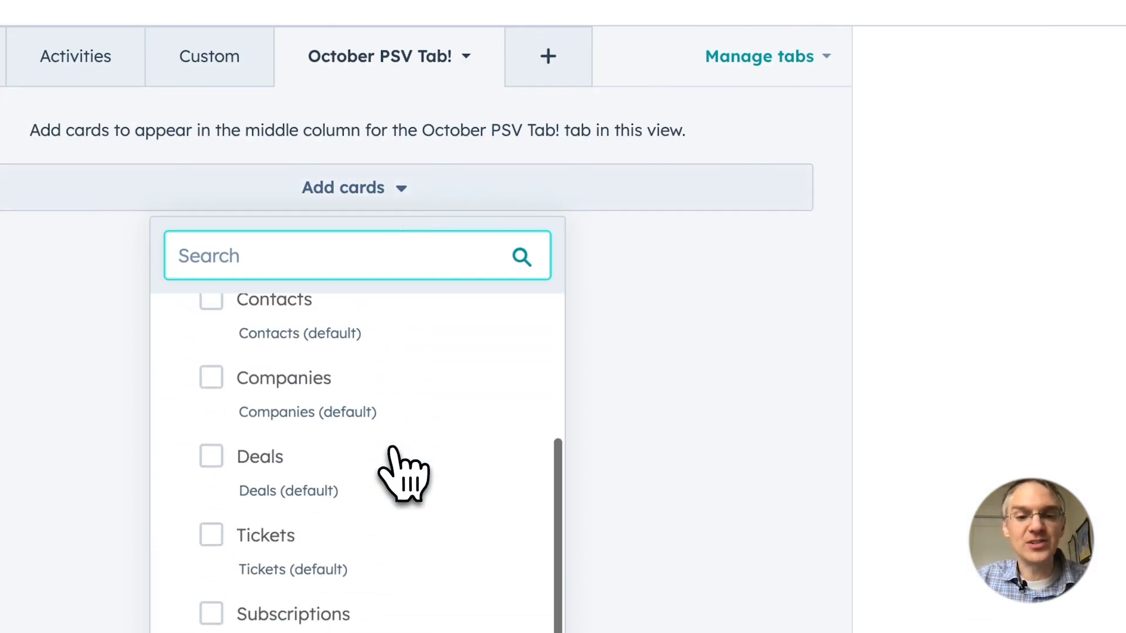
scroll(405, 469, down, 6)
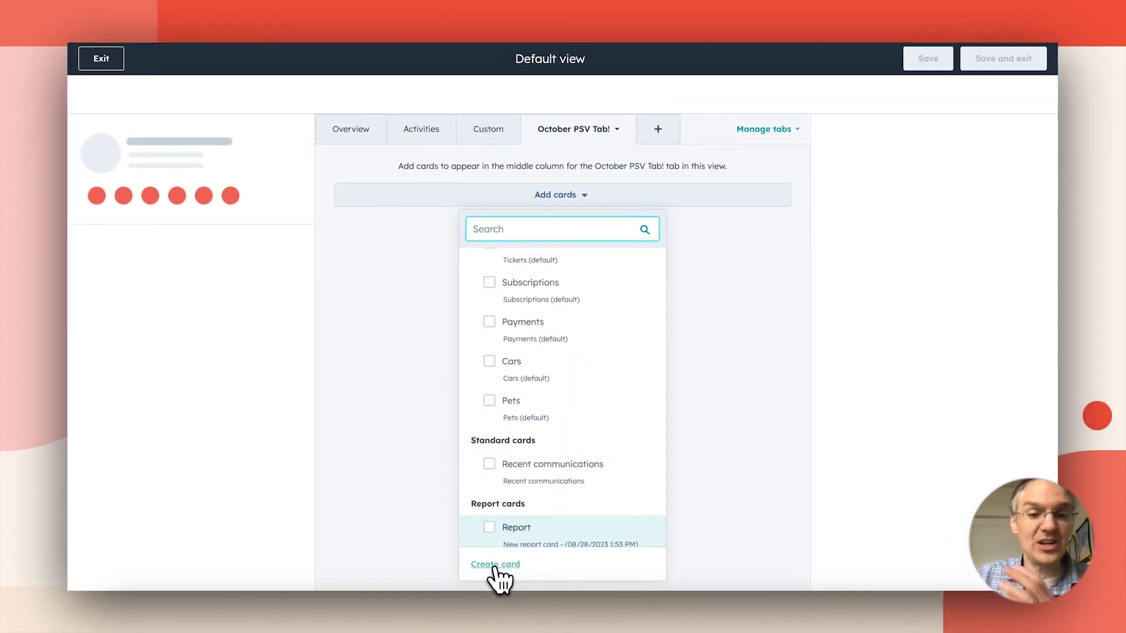
click(494, 572)
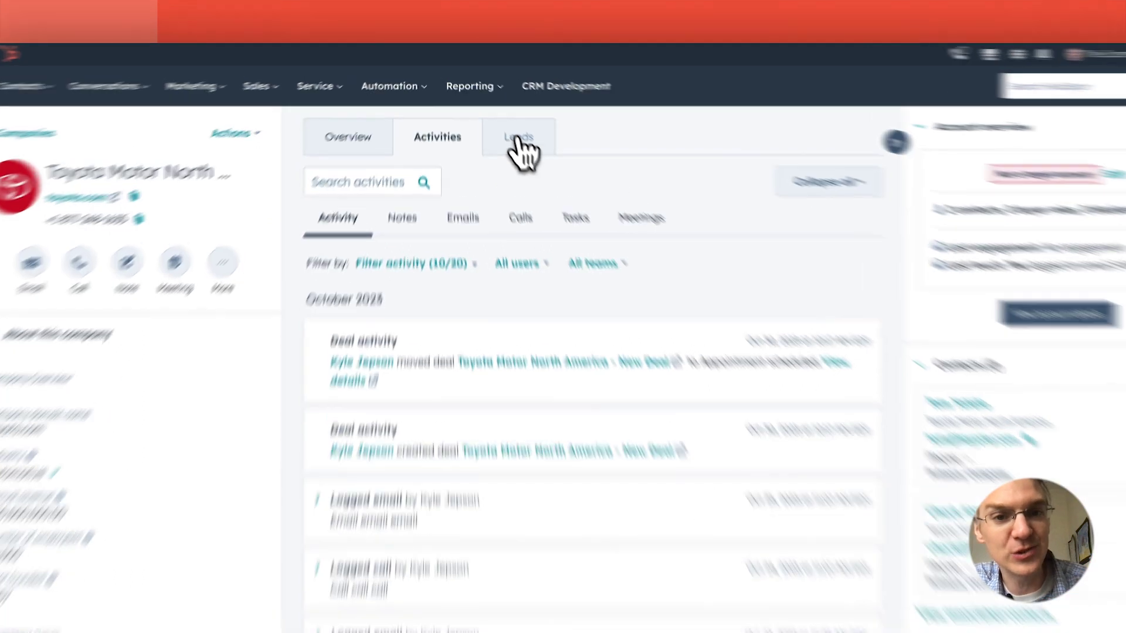
- Switch the company record to its Leads tab to see the Leads Outreach report card
click(505, 121)
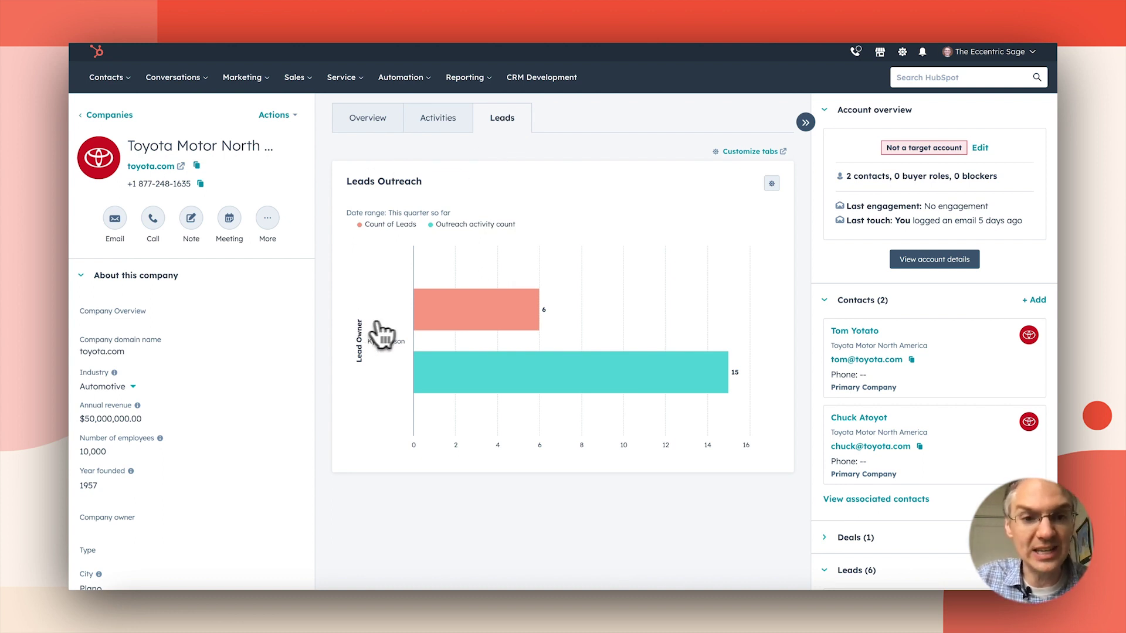
mouse_move(466, 319)
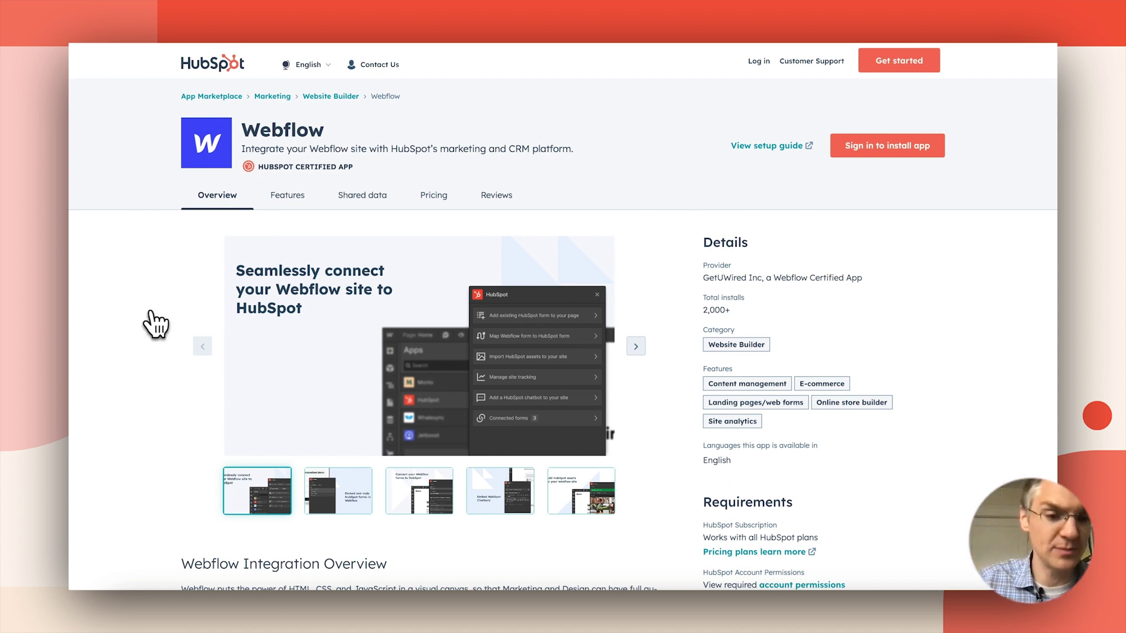
- Scroll through the Webflow listing's Features and Shared data, then back to the top
scroll(156, 324, down, 10)
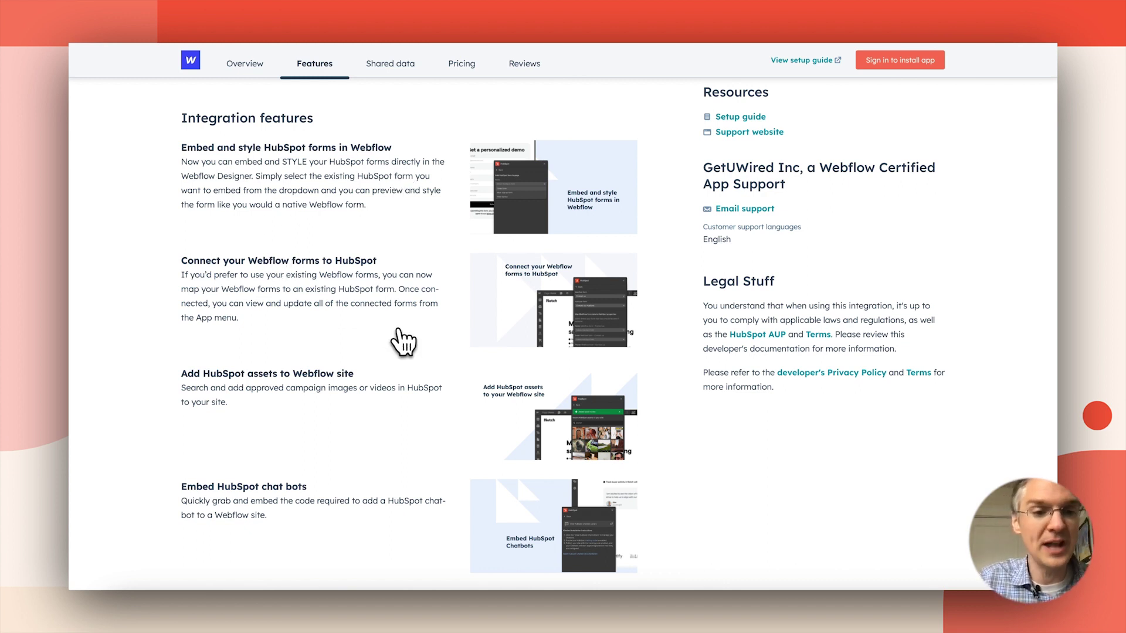
scroll(404, 341, down, 6)
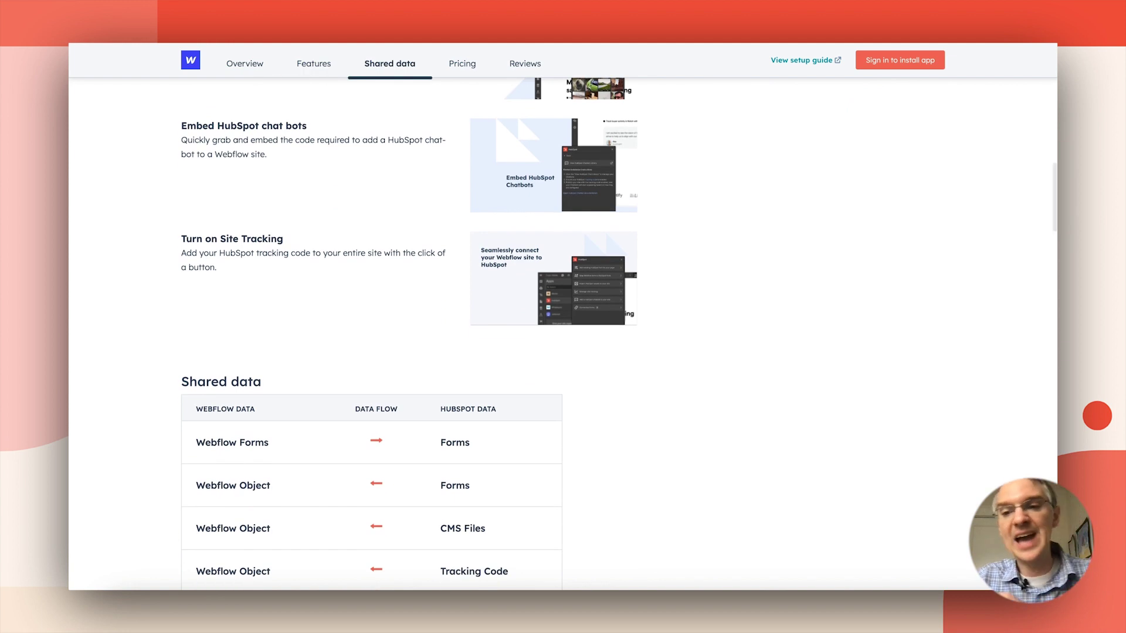
scroll(933, 247, up, 12)
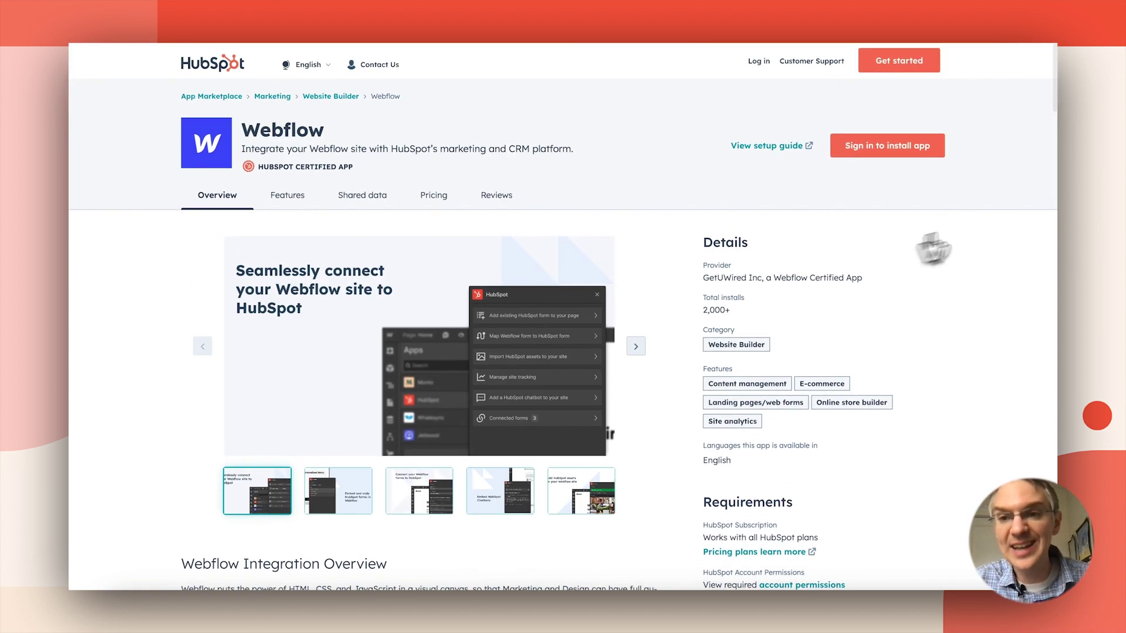